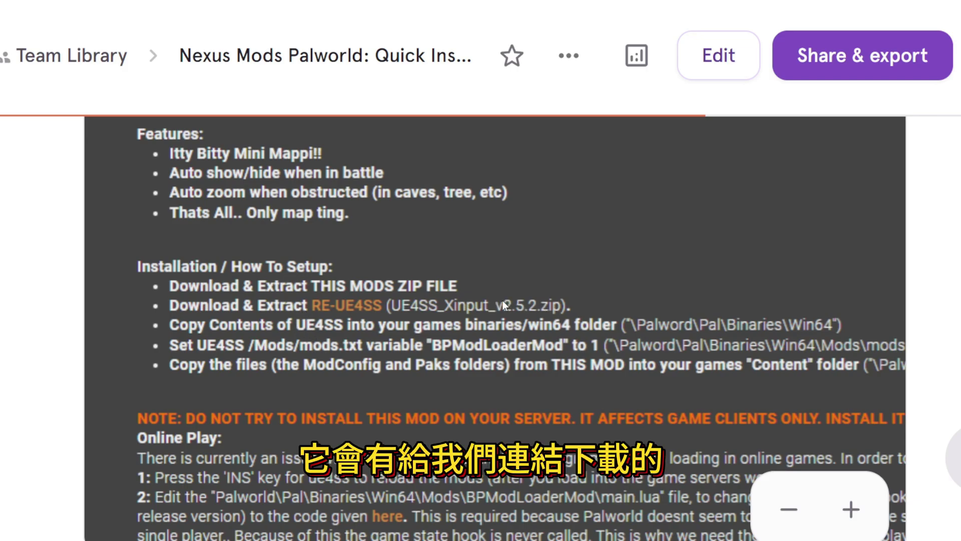
# Step: Read the minimap mod's Installation / How To Setup instructions, including the target folders and the BPModLoaderMod setting
pyautogui.scroll(-1, 419, 302)
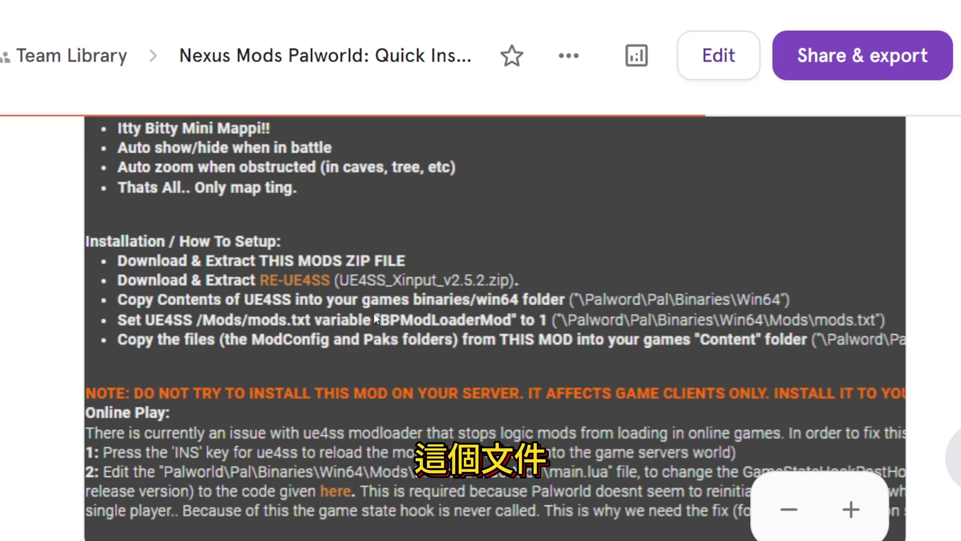
pyautogui.hscroll(1, 544, 325)
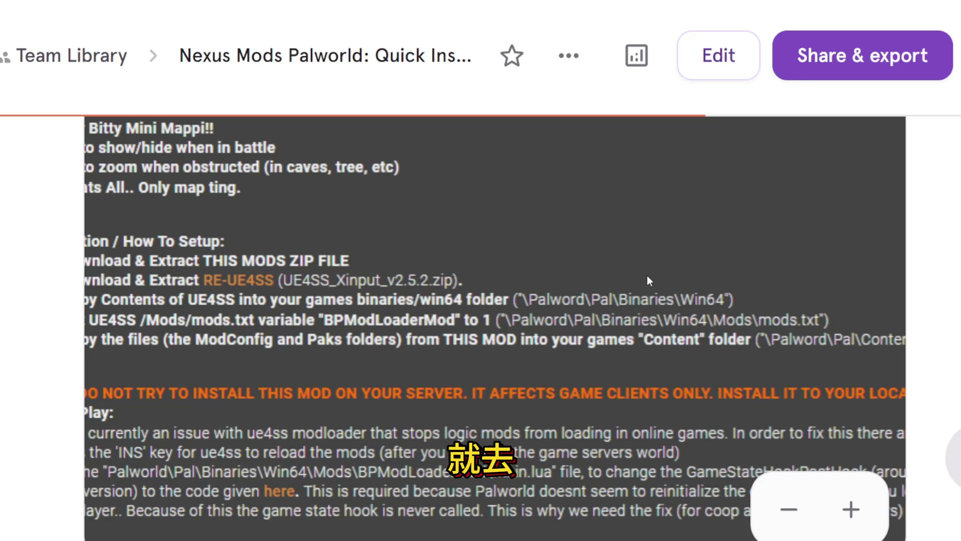
pyautogui.hscroll(-2, 653, 355)
pyautogui.scroll(-1, 653, 355)
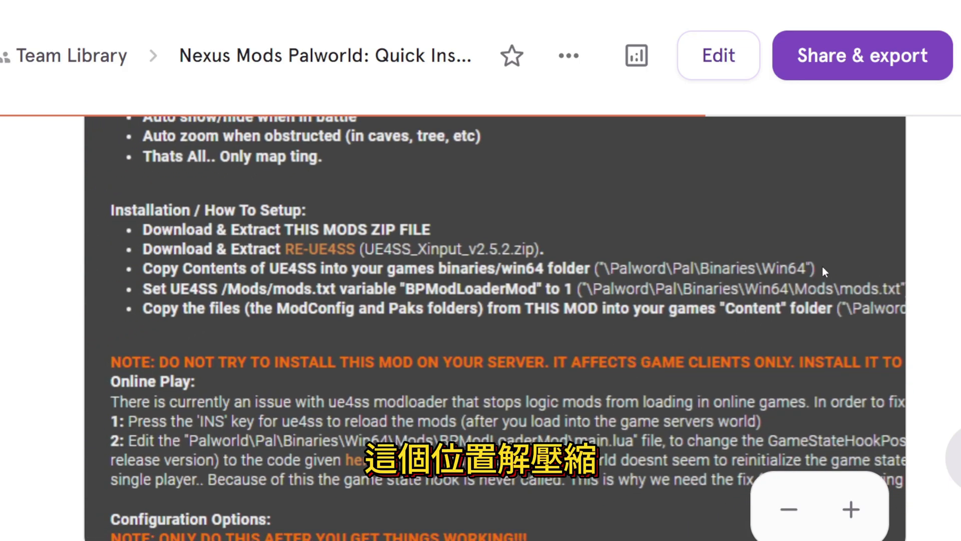
pyautogui.scroll(-1, 461, 332)
pyautogui.scroll(1, 502, 349)
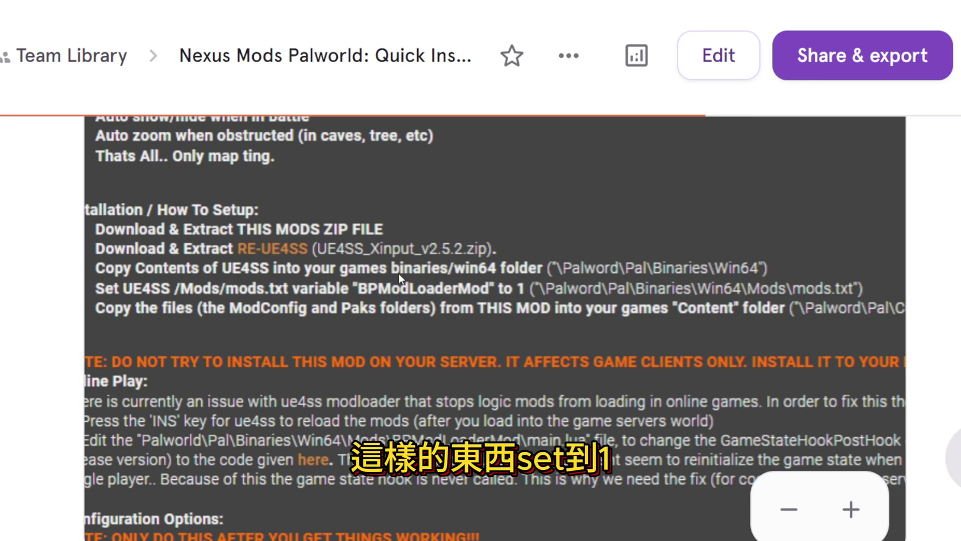
pyautogui.hscroll(1, 664, 322)
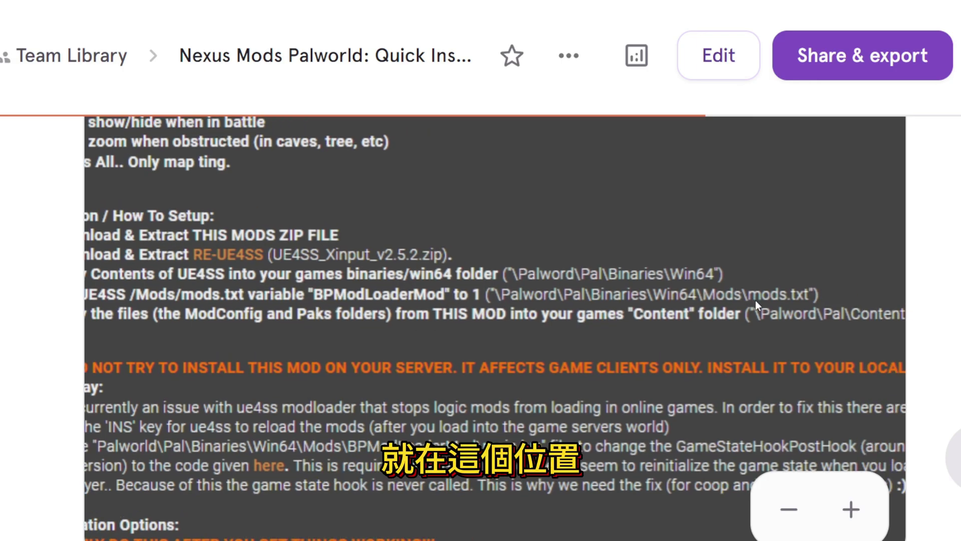
pyautogui.hscroll(-3, 479, 324)
pyautogui.scroll(-1, 476, 329)
pyautogui.scroll(1, 593, 302)
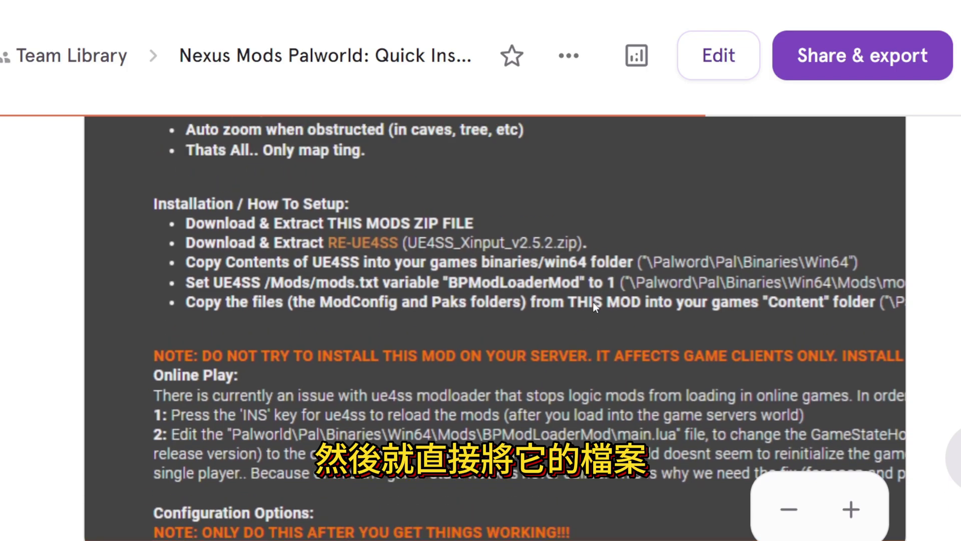
pyautogui.hscroll(5, 665, 304)
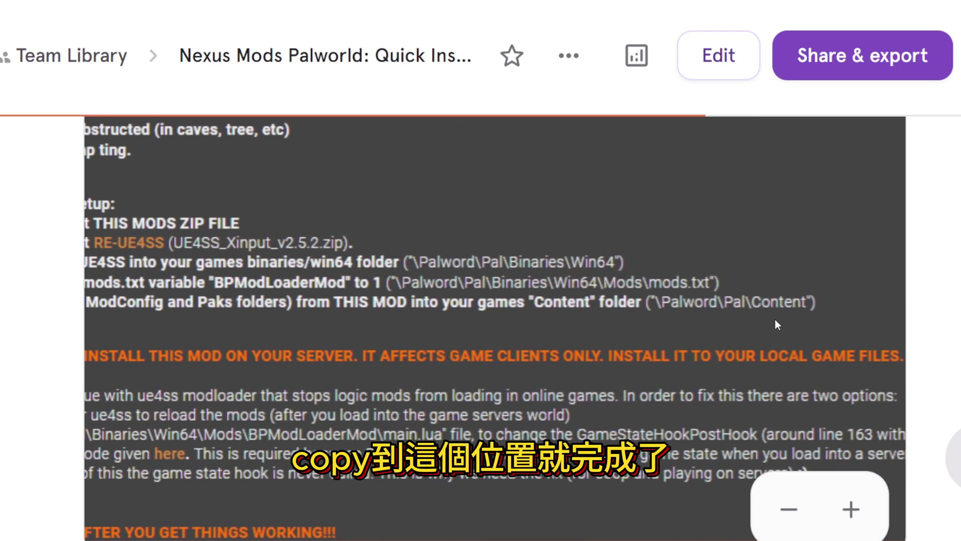
pyautogui.hscroll(-4, 726, 316)
pyautogui.scroll(-2, 348, 389)
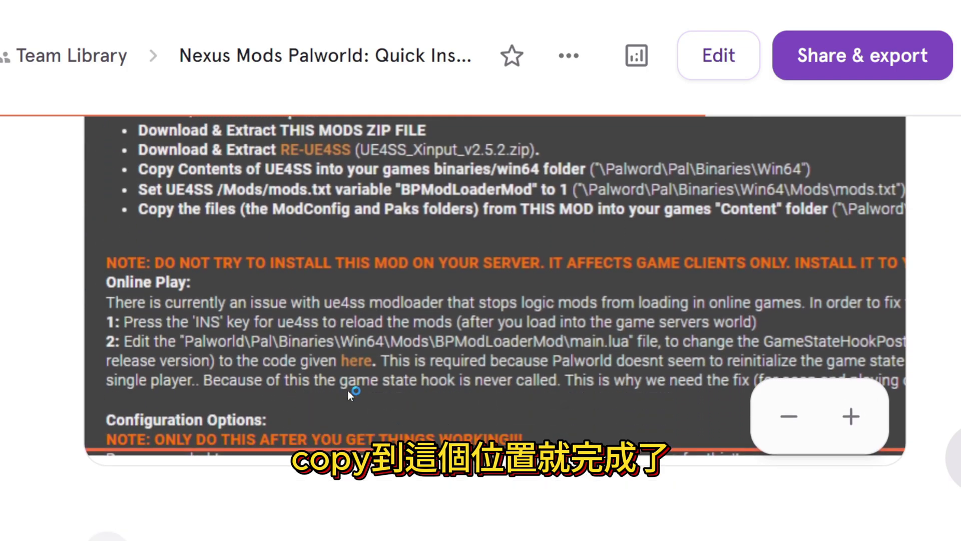
pyautogui.scroll(2, 275, 362)
pyautogui.click(789, 510)
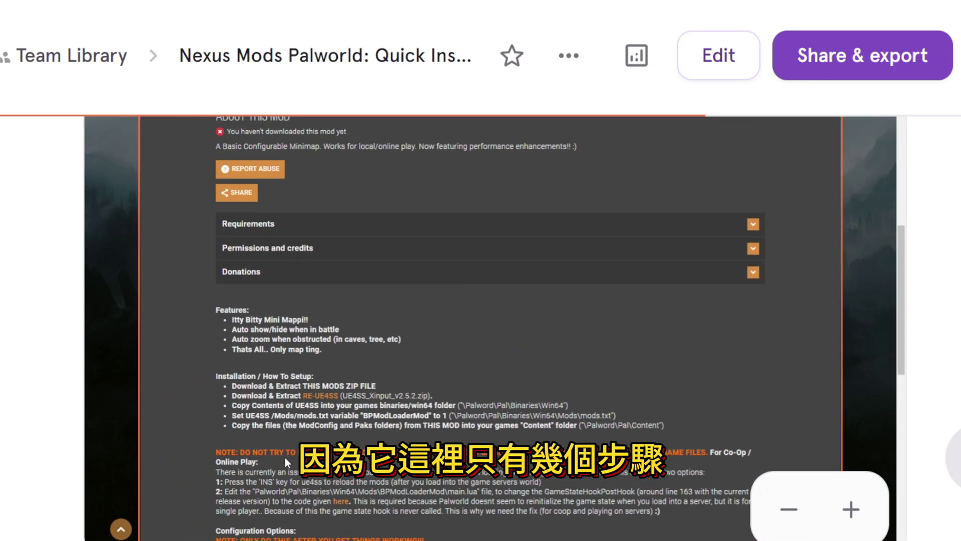
pyautogui.scroll(2, 287, 456)
pyautogui.scroll(-2, 401, 416)
# Step: Review the guide steps for opening the mod's Files section and choosing the manual download of DekBasicMinimap
pyautogui.scroll(-5, 523, 331)
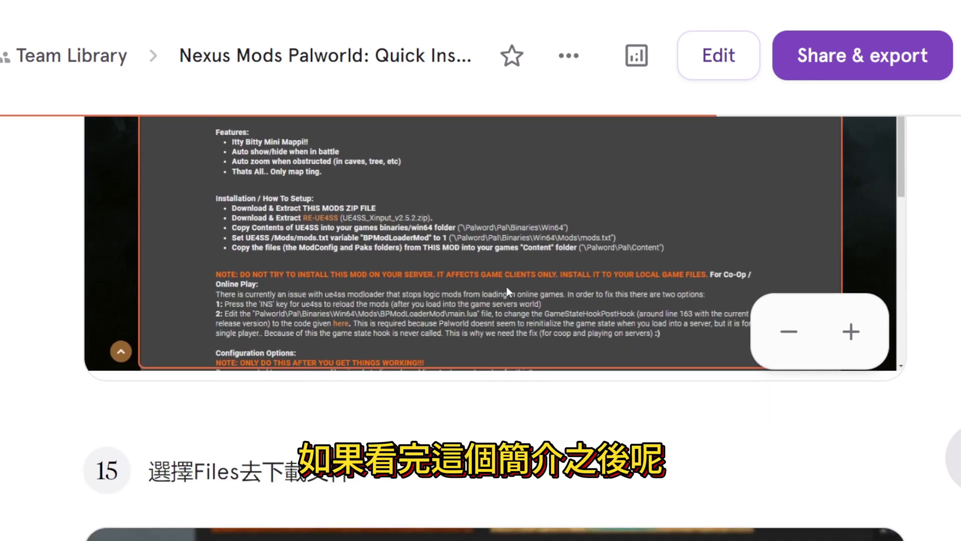
pyautogui.scroll(-2, 507, 287)
pyautogui.scroll(-4, 507, 289)
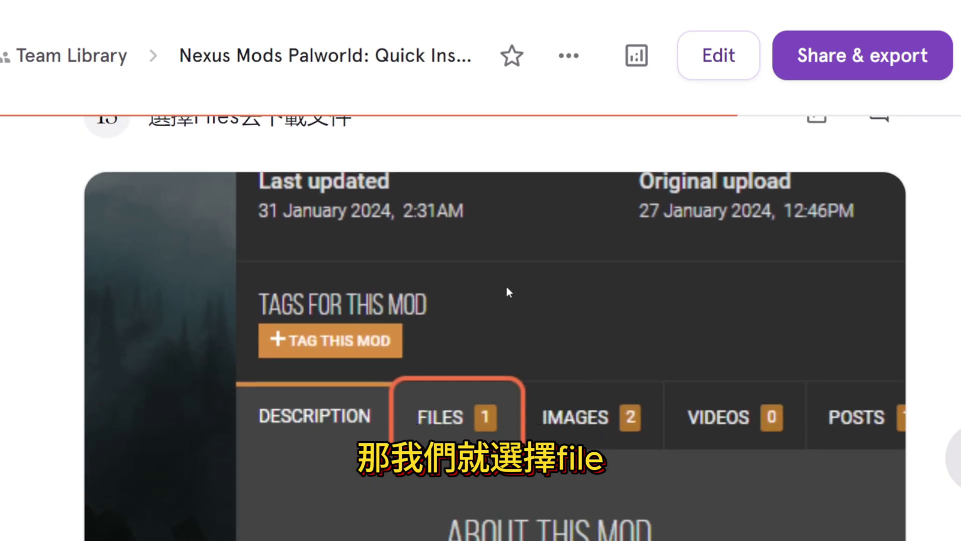
pyautogui.scroll(-5, 440, 368)
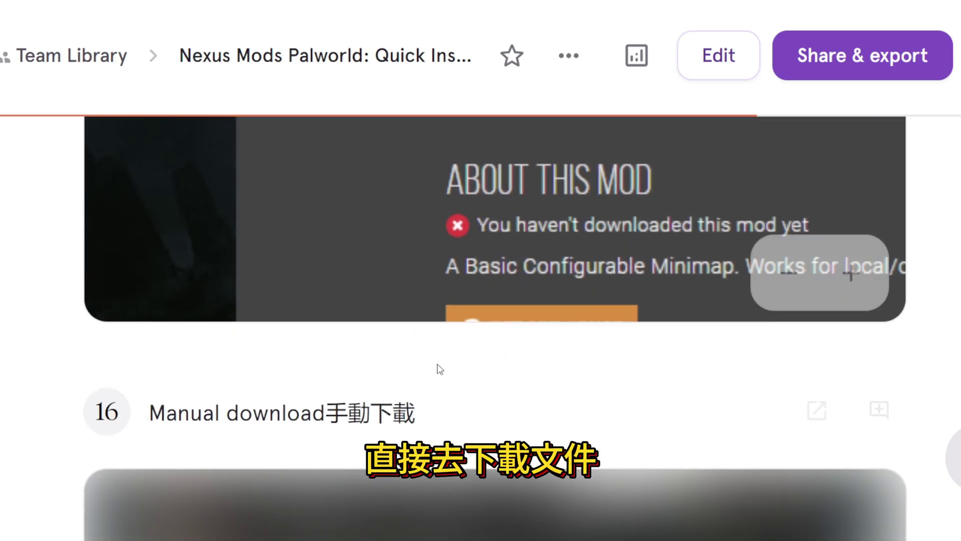
pyautogui.scroll(2, 806, 334)
pyautogui.scroll(-8, 595, 408)
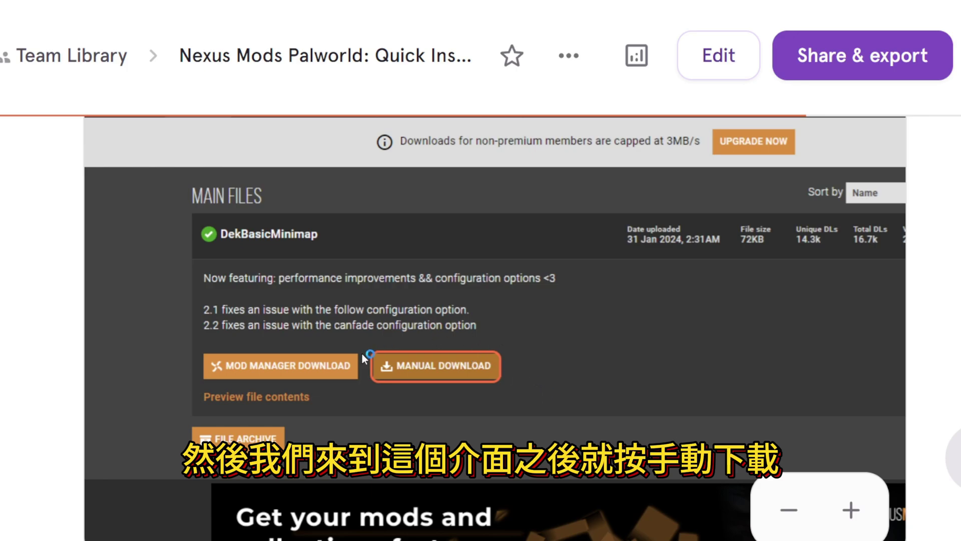
# Step: Review the guide steps covering the required RE-UE4SS file, the download confirmation and the slow download option
pyautogui.click(789, 510)
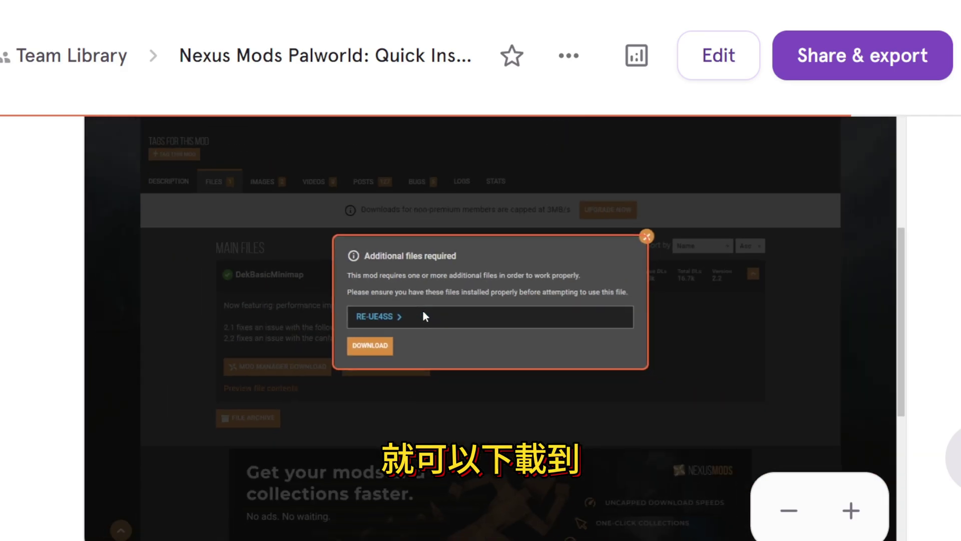
pyautogui.scroll(3, 429, 327)
pyautogui.scroll(-10, 431, 329)
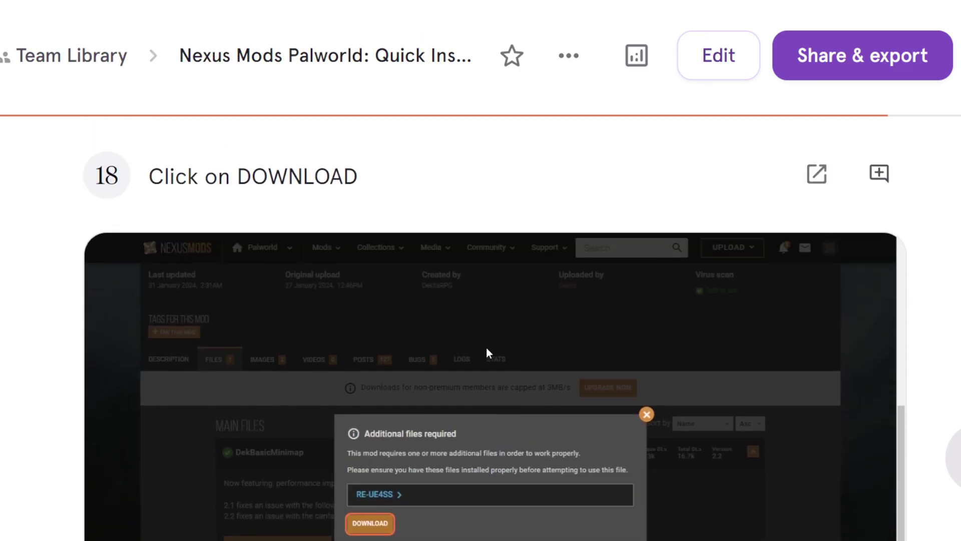
pyautogui.click(842, 503)
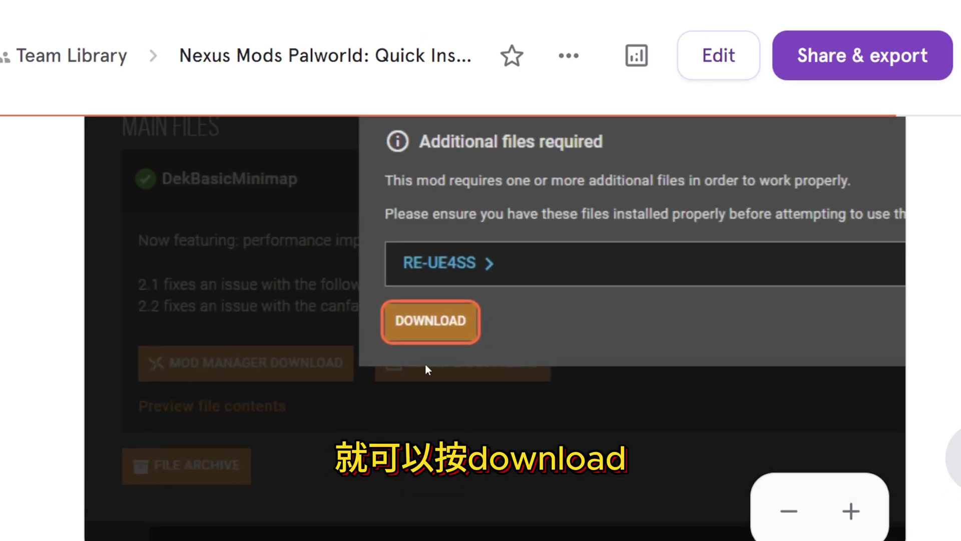
pyautogui.scroll(-3, 633, 378)
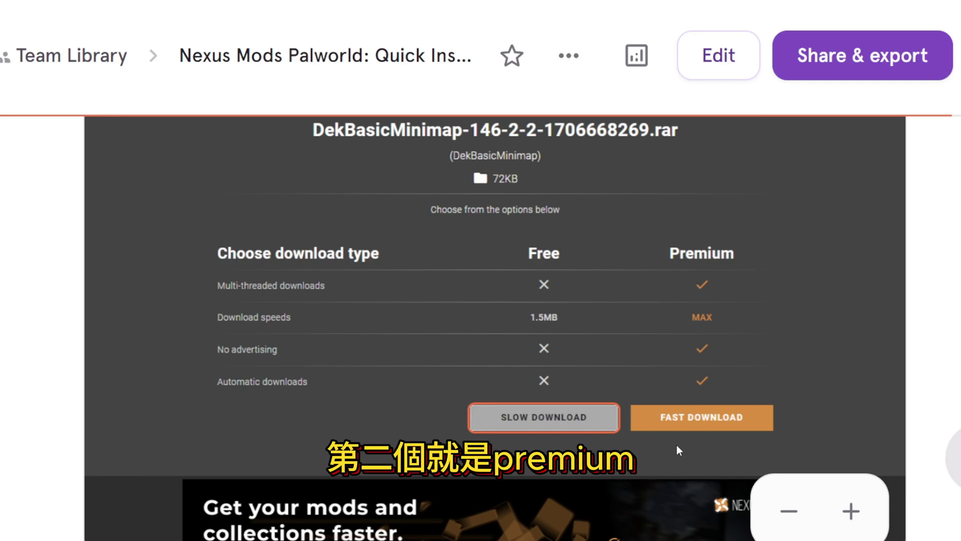
pyautogui.scroll(2, 657, 366)
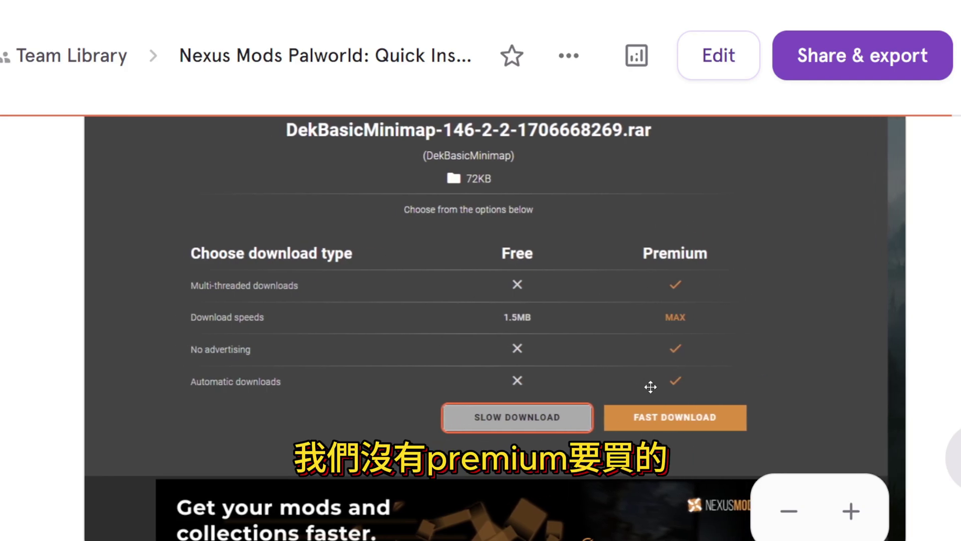
pyautogui.scroll(-1, 578, 401)
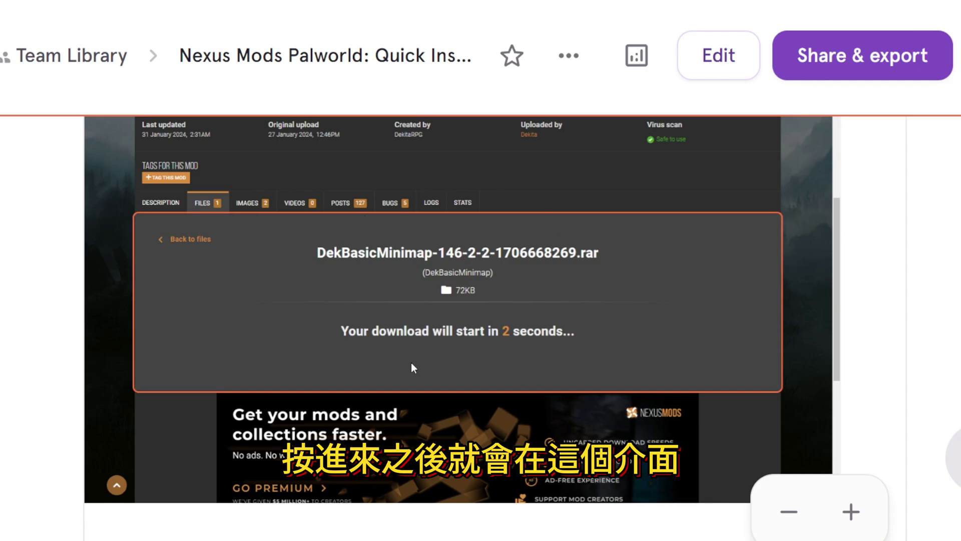
pyautogui.click(851, 511)
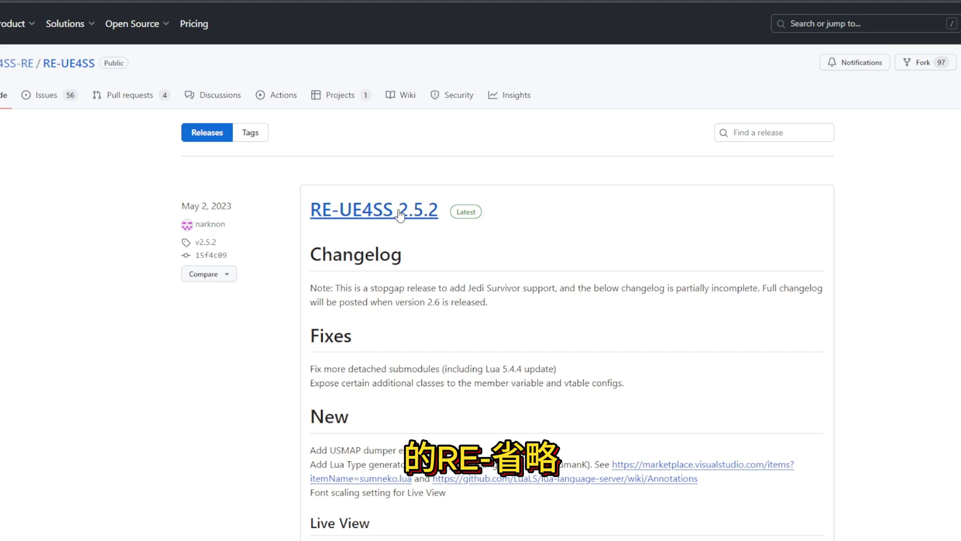
# Step: Look through the RE-UE4SS 2.5.2 release page on GitHub
pyautogui.scroll(-5, 575, 208)
pyautogui.scroll(-7, 589, 211)
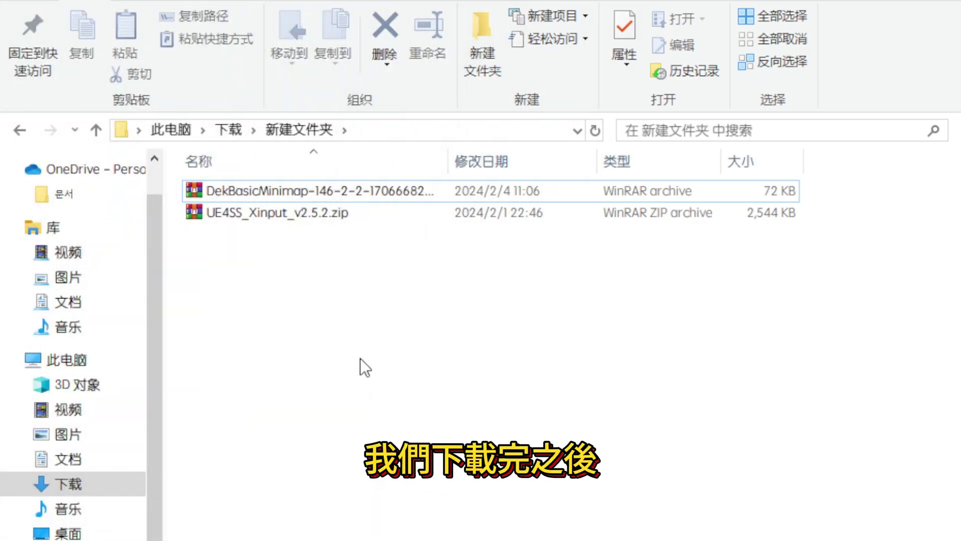
# Step: Extract UE4SS_Xinput_v2.5.2.zip into the current download folder and delete the zip archive
pyautogui.moveTo(366, 376); pyautogui.dragTo(264, 166)
pyautogui.click(311, 213)
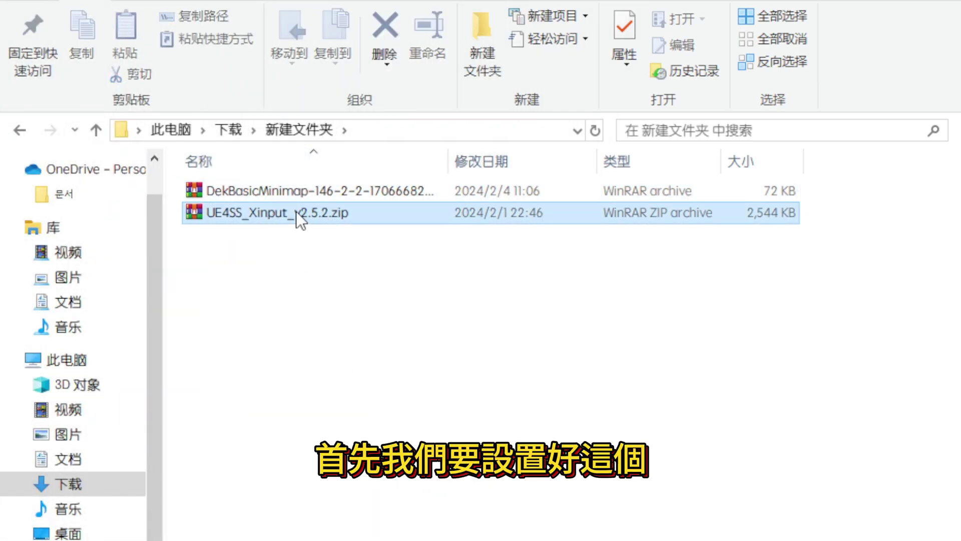
pyautogui.click(297, 276)
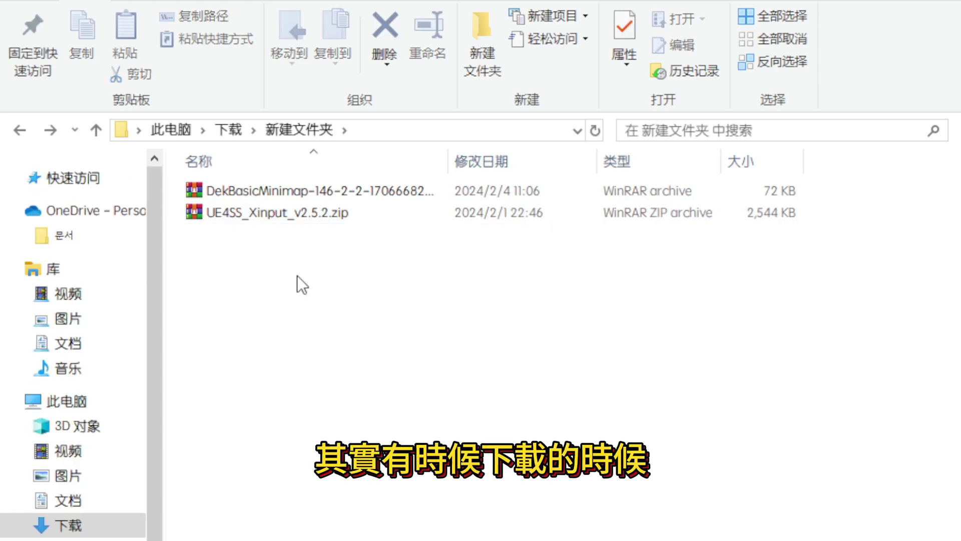
pyautogui.click(308, 216)
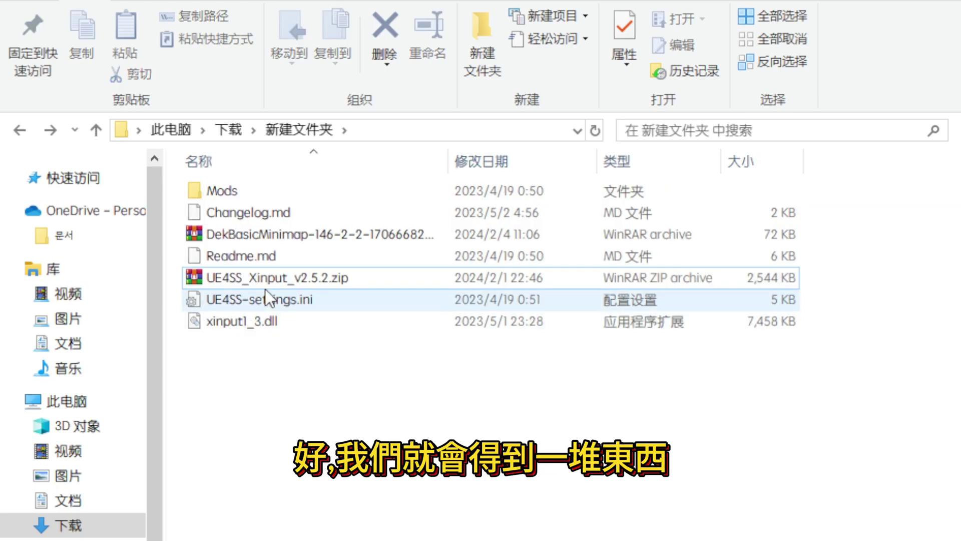
pyautogui.press('Delete')
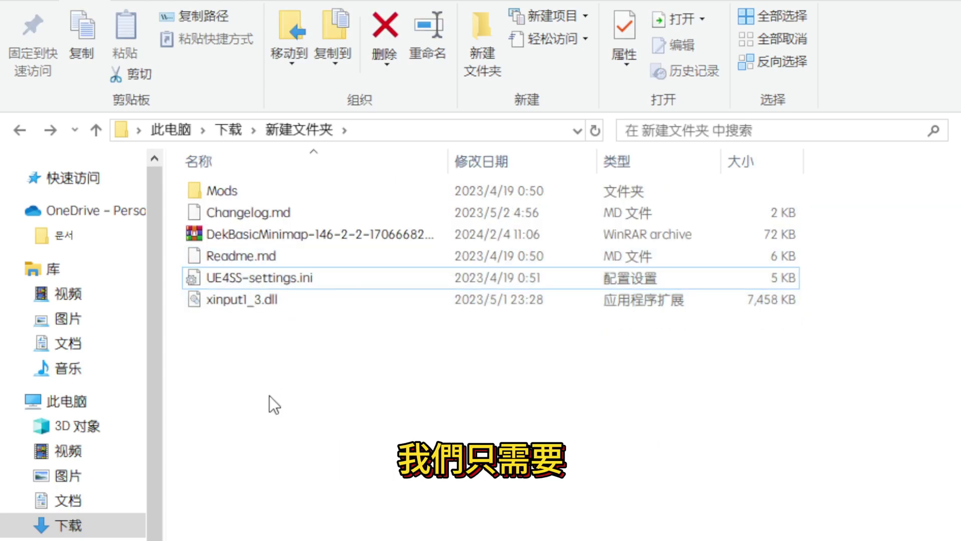
# Step: Create a new folder and move the Mods folder, UE4SS-settings.ini and xinput1_3.dll into it
pyautogui.click(295, 303)
pyautogui.moveTo(290, 286); pyautogui.dragTo(287, 256)
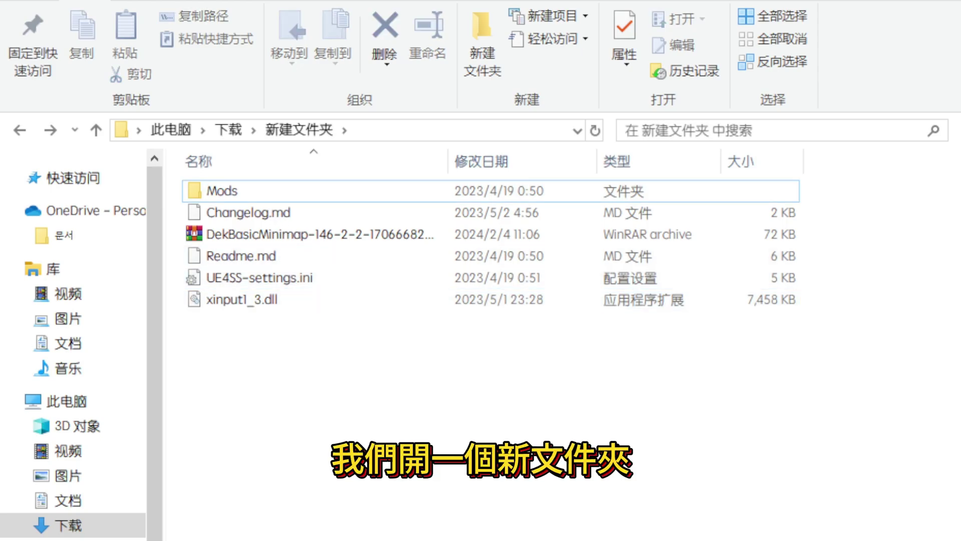
pyautogui.hotkey('ctrl', 'shift', 'n')
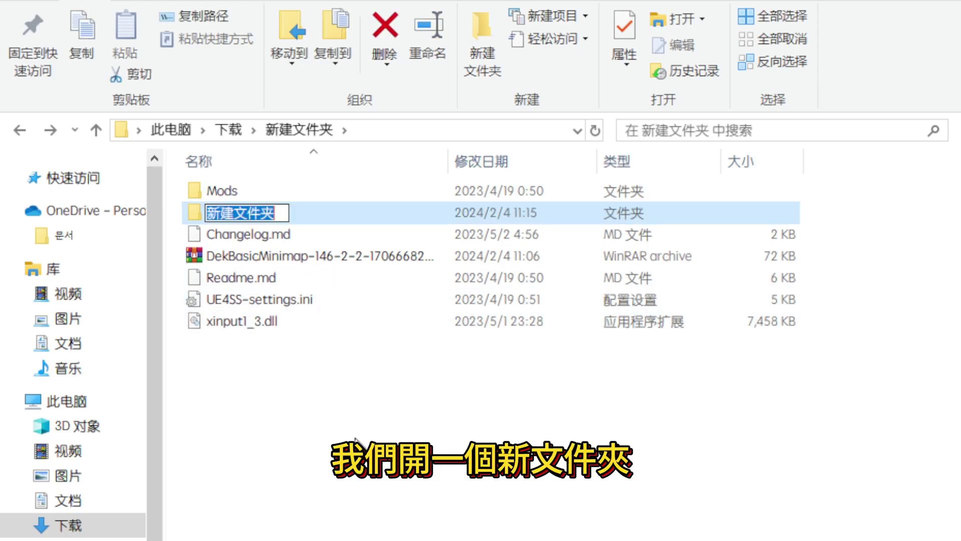
pyautogui.click(225, 358)
pyautogui.click(291, 320)
pyautogui.keyDown('ctrl'); pyautogui.click(287, 303); pyautogui.keyUp('ctrl')
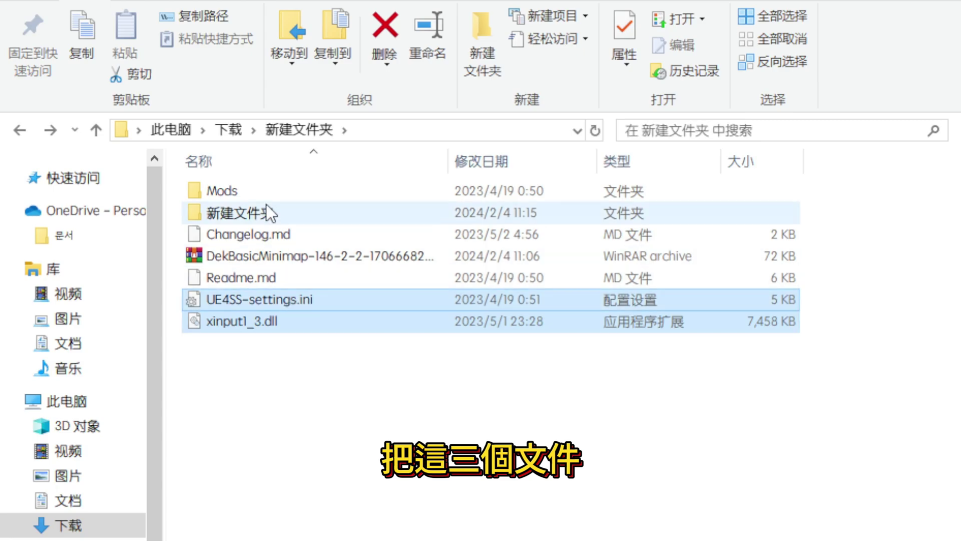
pyautogui.keyDown('ctrl'); pyautogui.click(197, 194); pyautogui.keyUp('ctrl')
pyautogui.moveTo(197, 195); pyautogui.dragTo(235, 214)
# Step: Delete the Readme.md and Changelog.md files
pyautogui.click(268, 258)
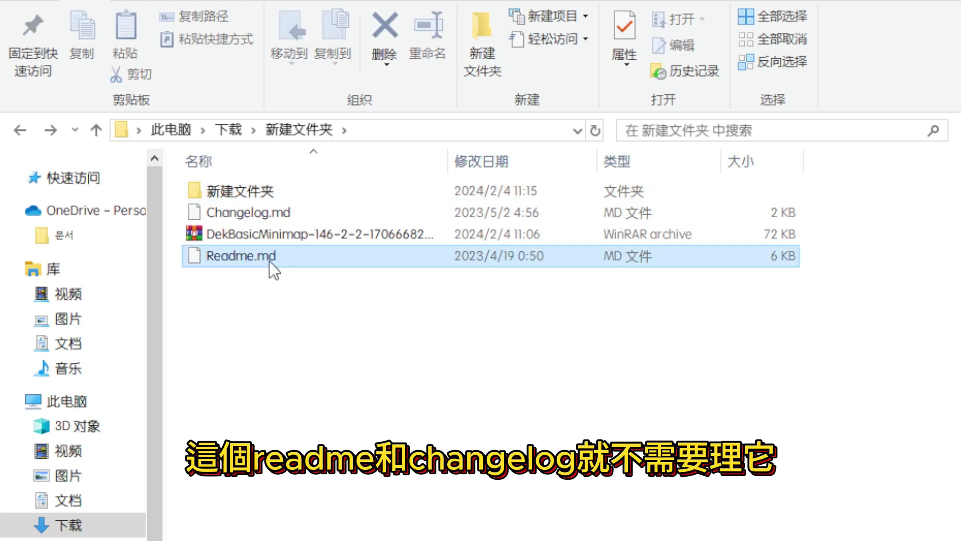
pyautogui.keyDown('ctrl'); pyautogui.click(284, 214); pyautogui.keyUp('ctrl')
pyautogui.press('Delete')
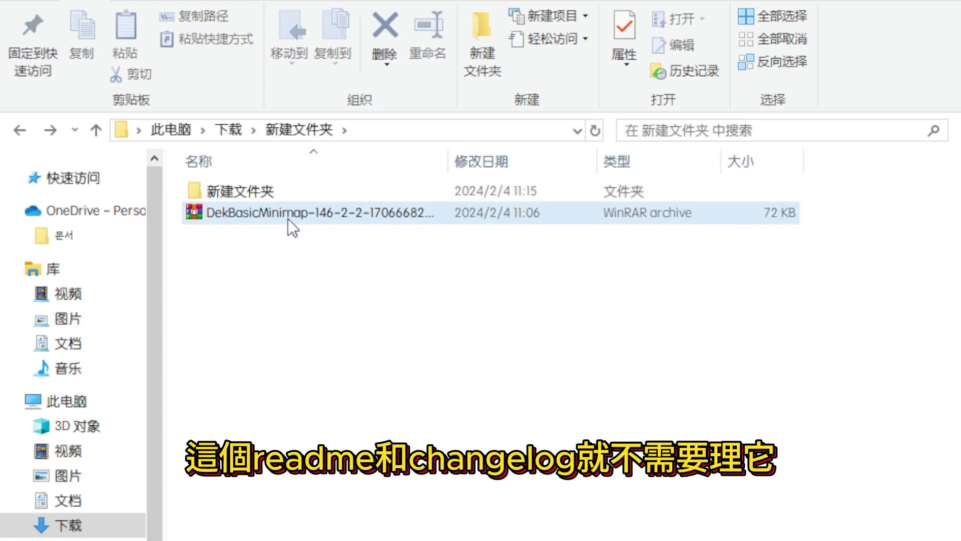
# Step: Extract the DekBasicMinimap archive into the current folder and remove the archive
pyautogui.click(283, 234)
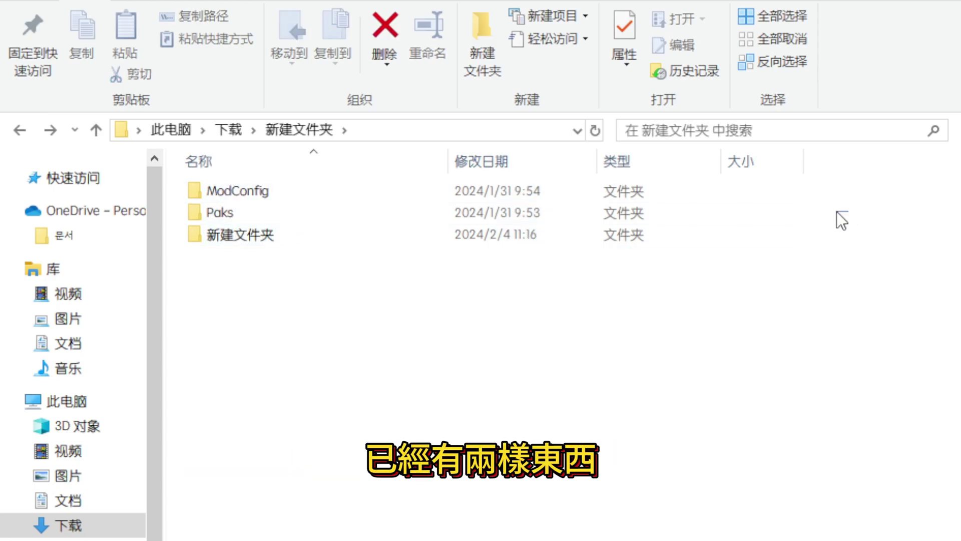
pyautogui.moveTo(849, 211); pyautogui.dragTo(274, 190)
# Step: Open the new folder and cut Mods, UE4SS-settings.ini and xinput1_3.dll for moving
pyautogui.doubleClick(275, 233)
pyautogui.moveTo(269, 276); pyautogui.dragTo(251, 187)
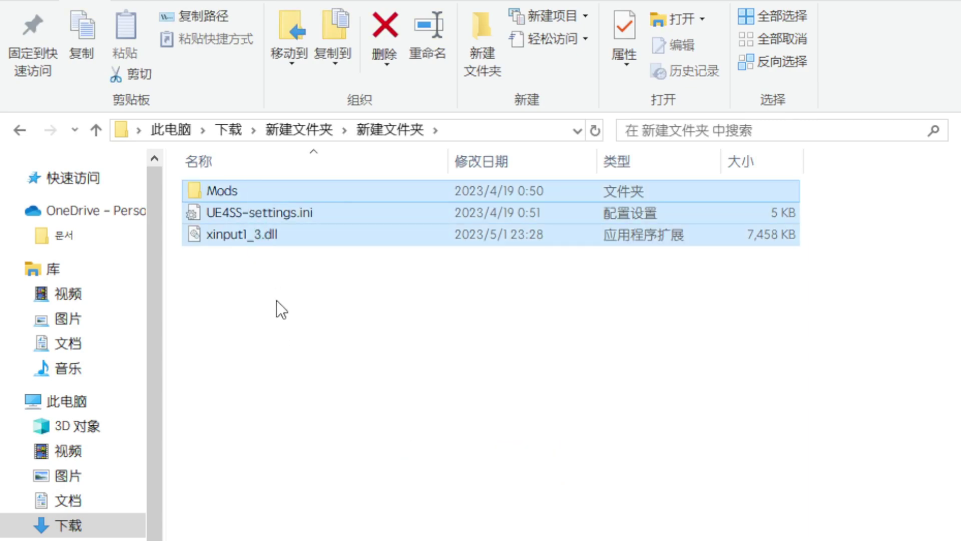
pyautogui.hotkey('ctrl', 'x')
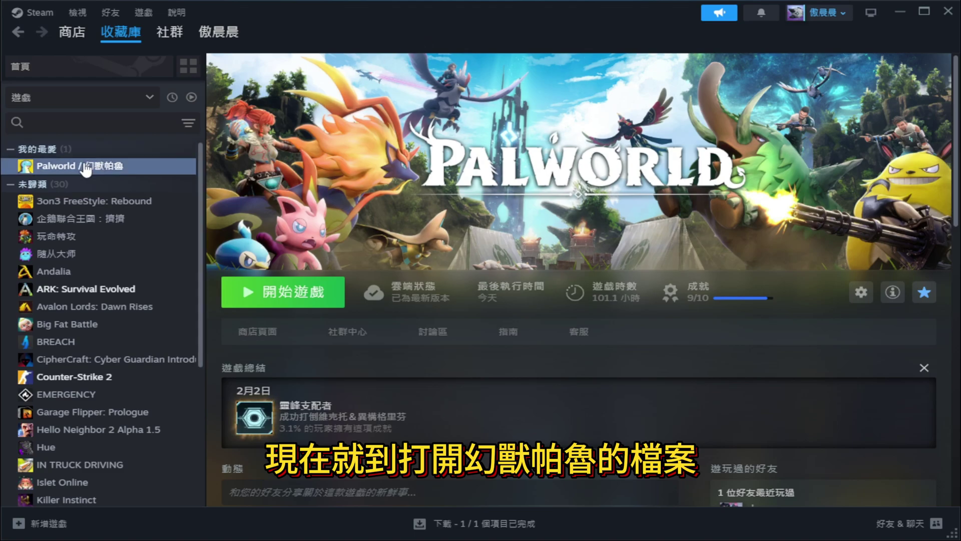
# Step: Switch to Steam and browse the local installation files of Palworld from its library page
pyautogui.rightClick(160, 173)
pyautogui.click(860, 295)
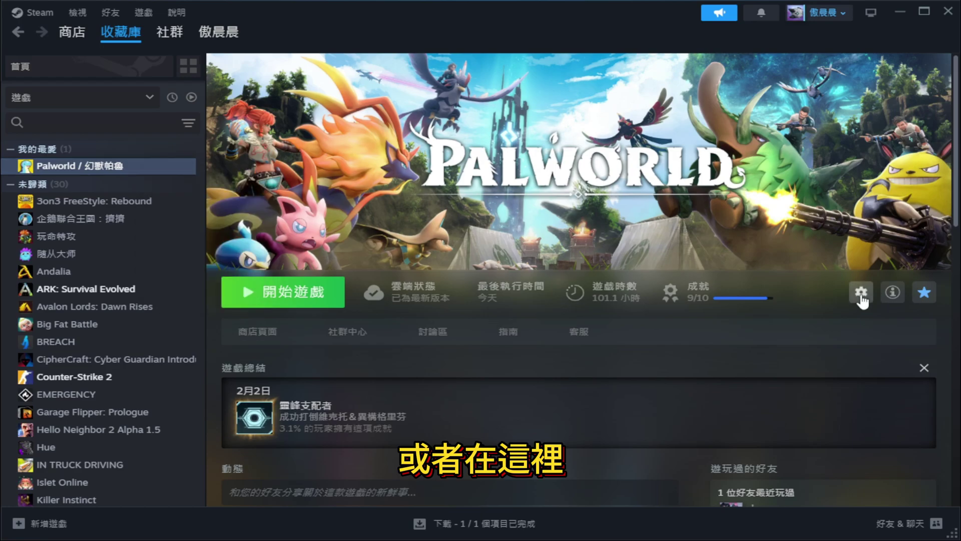
pyautogui.click(862, 293)
pyautogui.moveTo(883, 364)
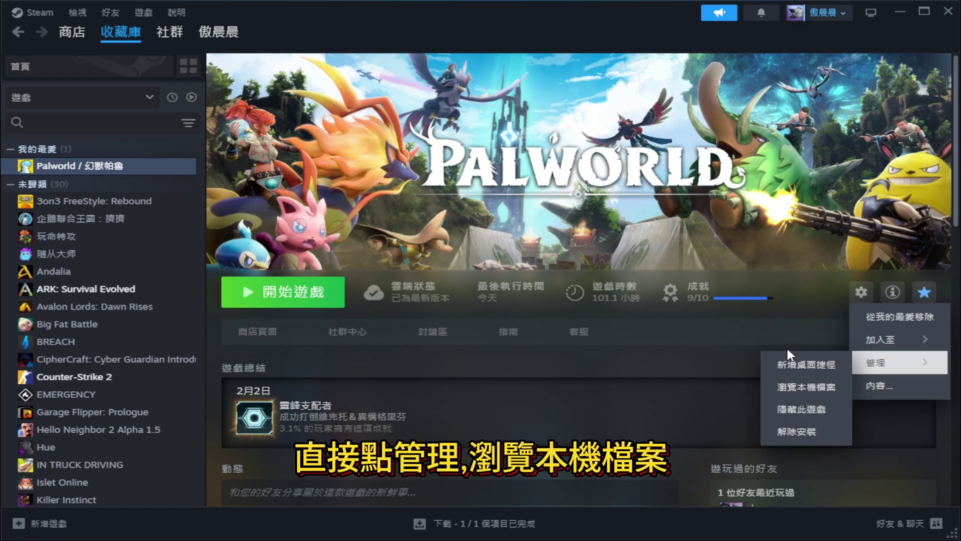
pyautogui.click(823, 389)
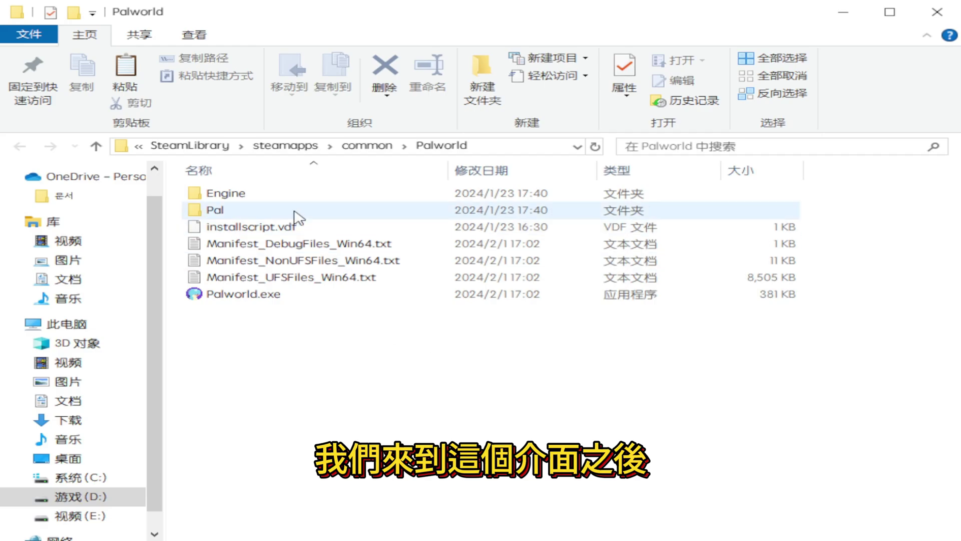
# Step: Open the Pal\Binaries\Win64 folder inside the Palworld game folder
pyautogui.doubleClick(265, 215)
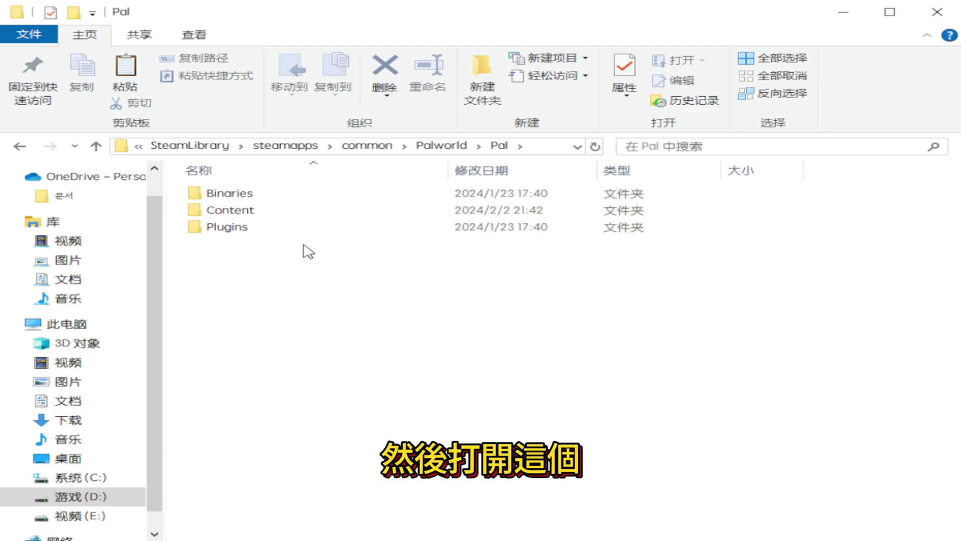
pyautogui.doubleClick(280, 197)
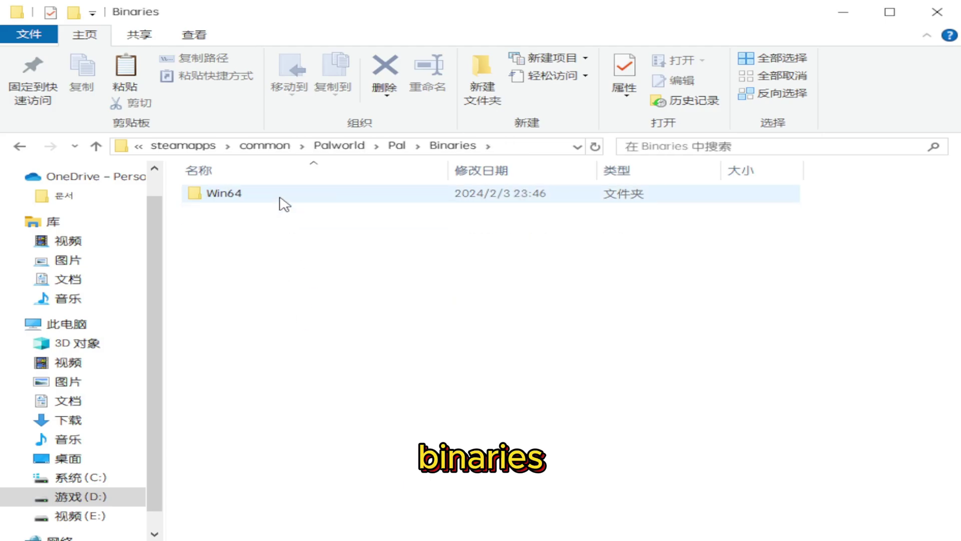
pyautogui.doubleClick(283, 201)
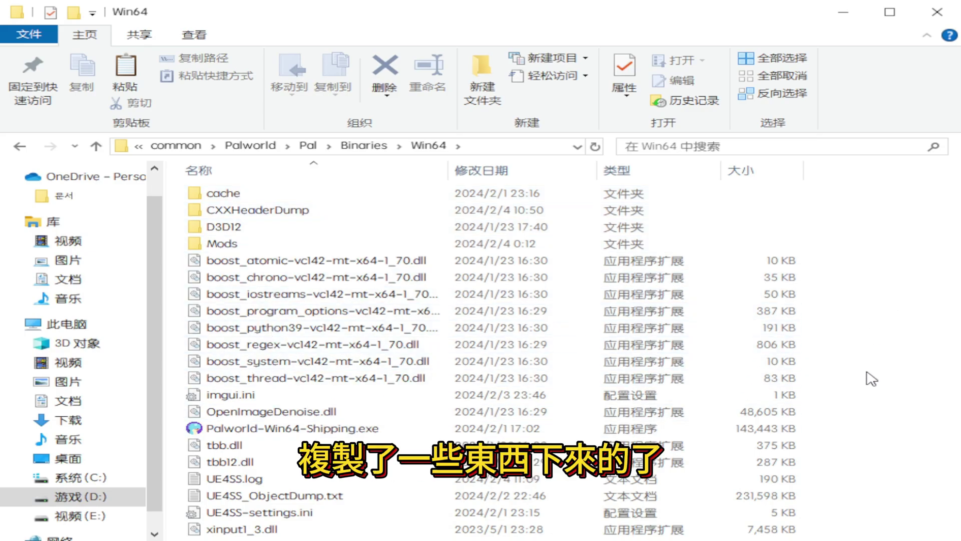
# Step: Check the Win64 folder for xinput1_3.dll, UE4SS-settings.ini and the Mods folder
pyautogui.click(281, 529)
pyautogui.keyDown('ctrl'); pyautogui.click(300, 512); pyautogui.keyUp('ctrl')
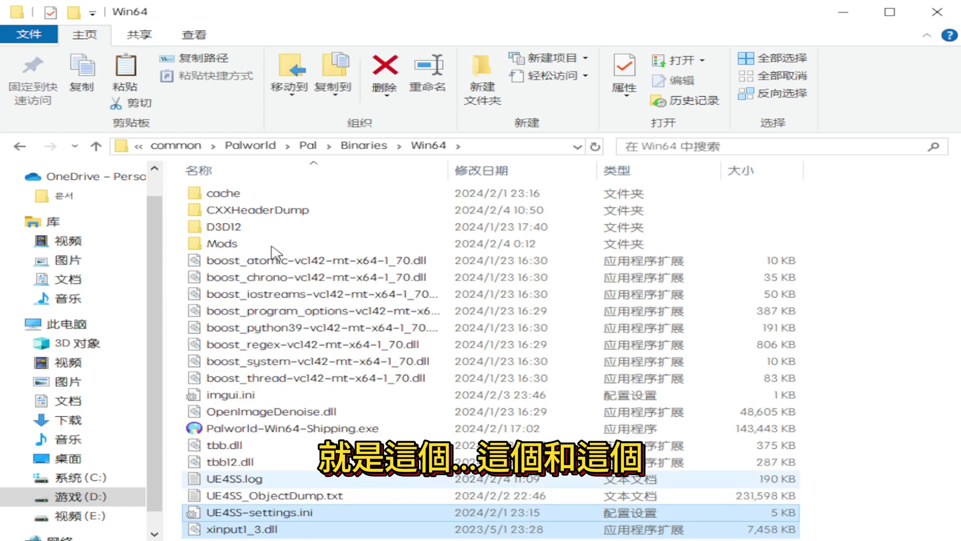
pyautogui.keyDown('ctrl'); pyautogui.click(247, 244); pyautogui.keyUp('ctrl')
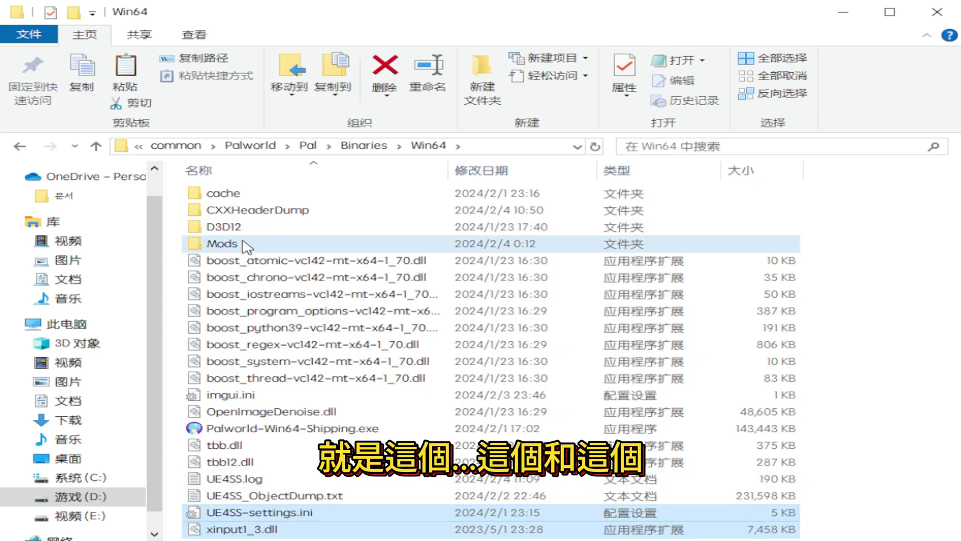
pyautogui.click(430, 368)
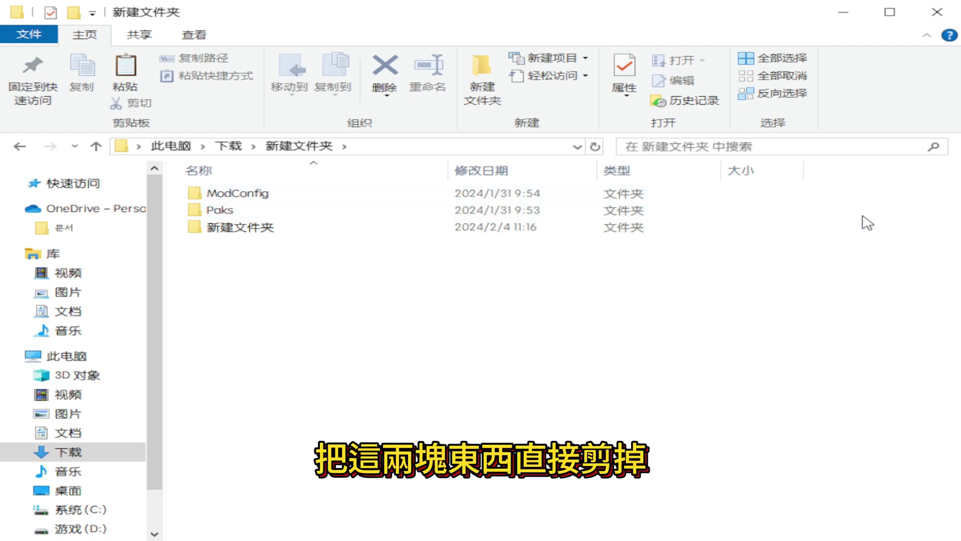
# Step: Move the ModConfig and Paks folders from the new folder in Downloads into Palworld's Pal\Content folder
pyautogui.moveTo(830, 211); pyautogui.dragTo(245, 195)
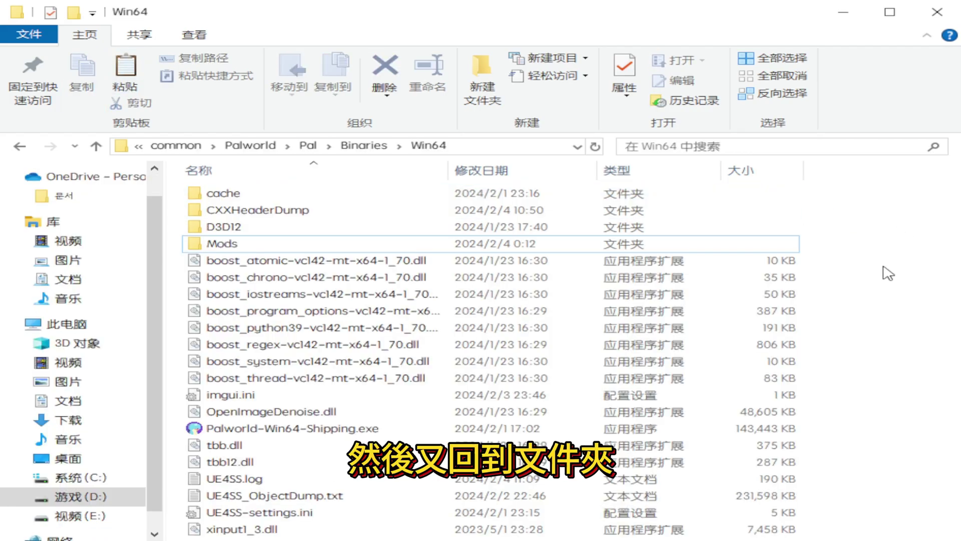
pyautogui.click(307, 146)
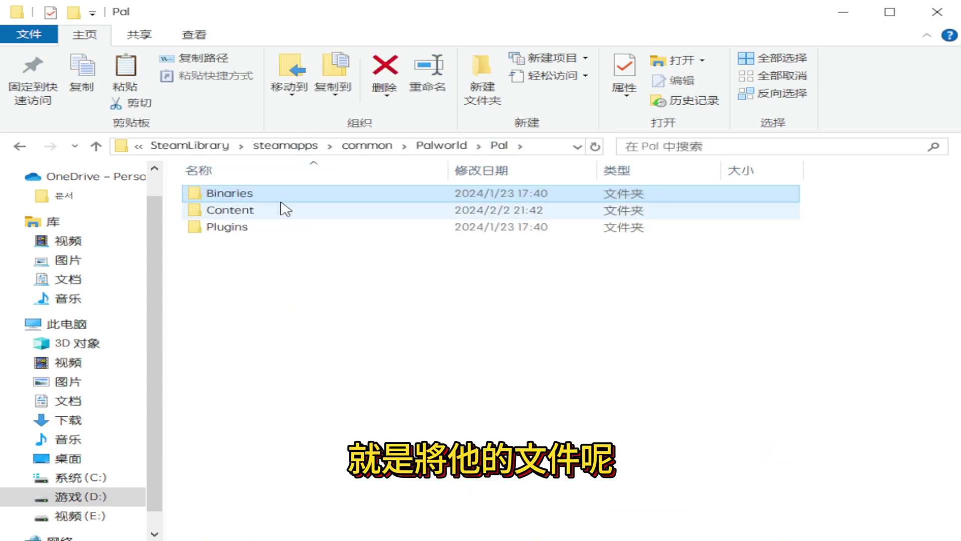
pyautogui.doubleClick(292, 214)
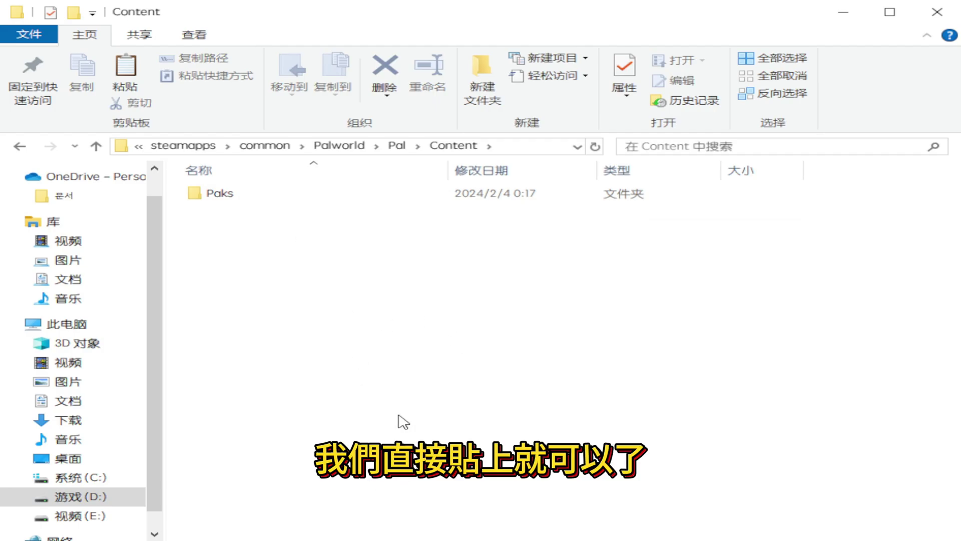
pyautogui.hotkey('ctrl', 'v')
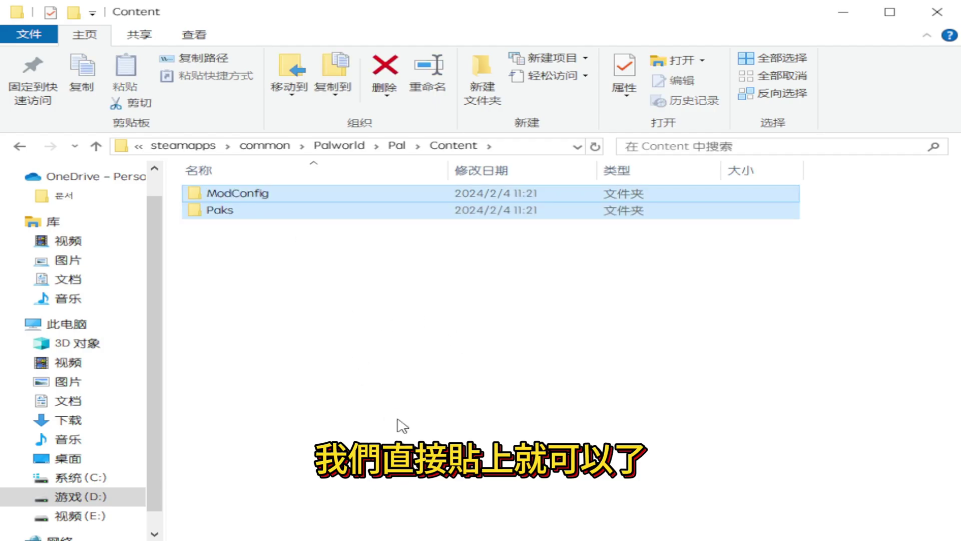
# Step: Inspect the contents of the ModConfig folder and return to the Content folder
pyautogui.moveTo(242, 258); pyautogui.dragTo(239, 189)
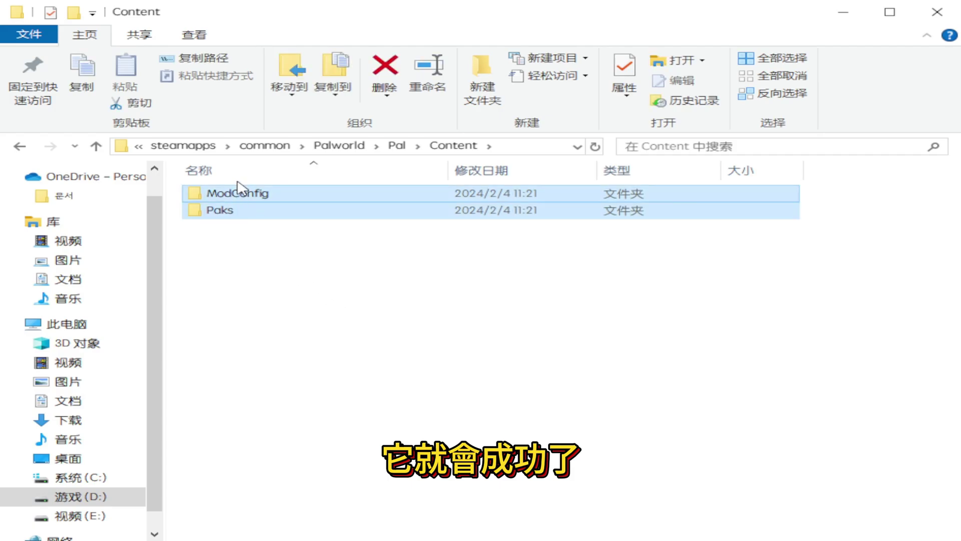
pyautogui.click(262, 275)
pyautogui.doubleClick(309, 198)
pyautogui.moveTo(264, 255); pyautogui.dragTo(325, 186)
pyautogui.press('BackSpace')
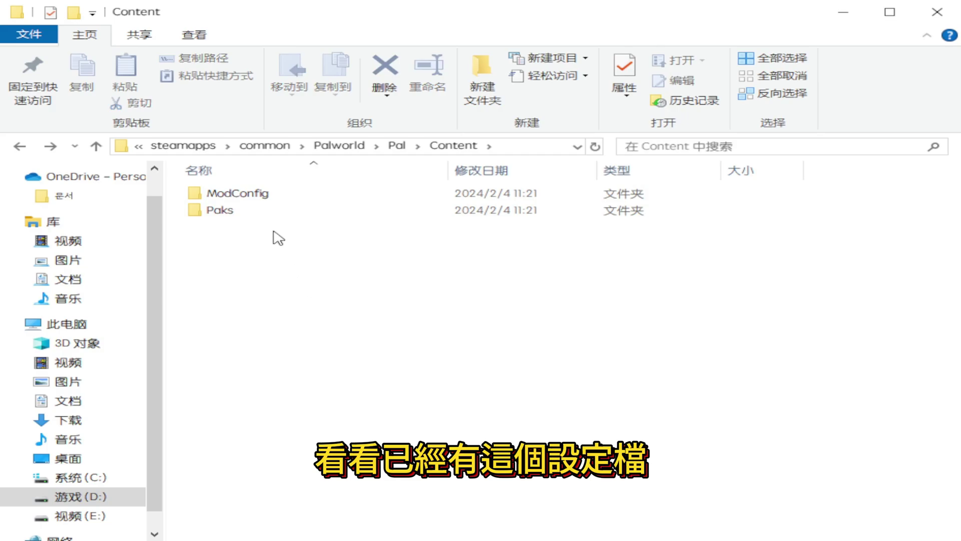
# Step: Review the mod pak files in the Paks folder and look inside its LogicMods folder
pyautogui.doubleClick(260, 211)
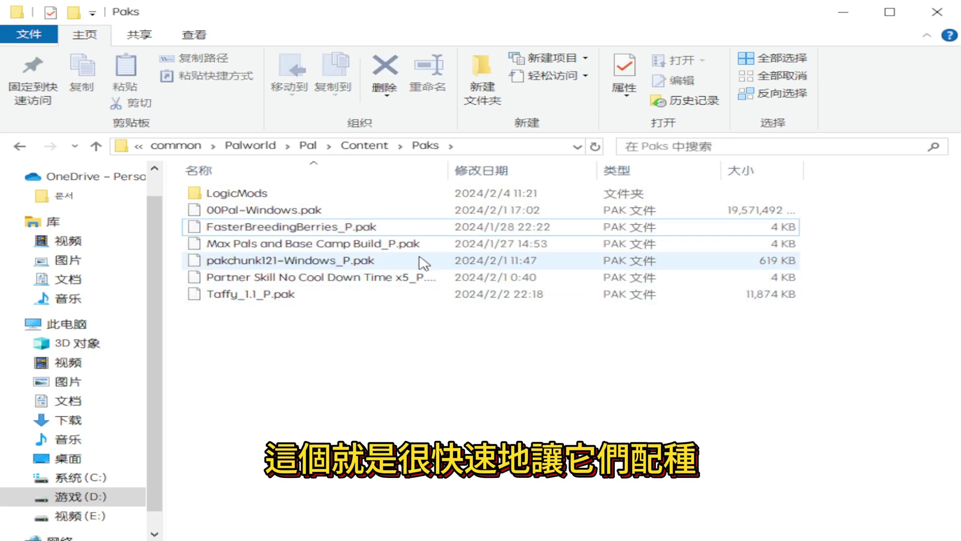
pyautogui.click(387, 228)
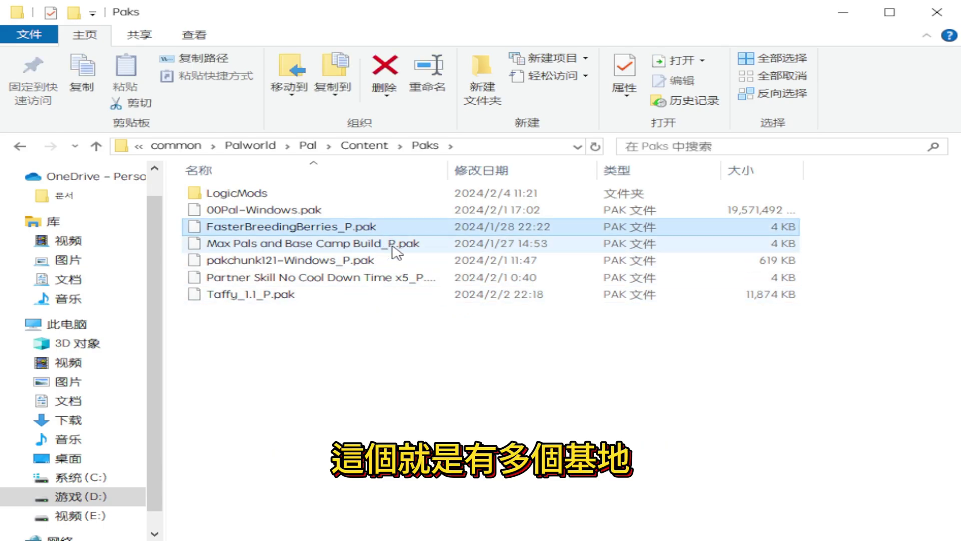
pyautogui.doubleClick(420, 248)
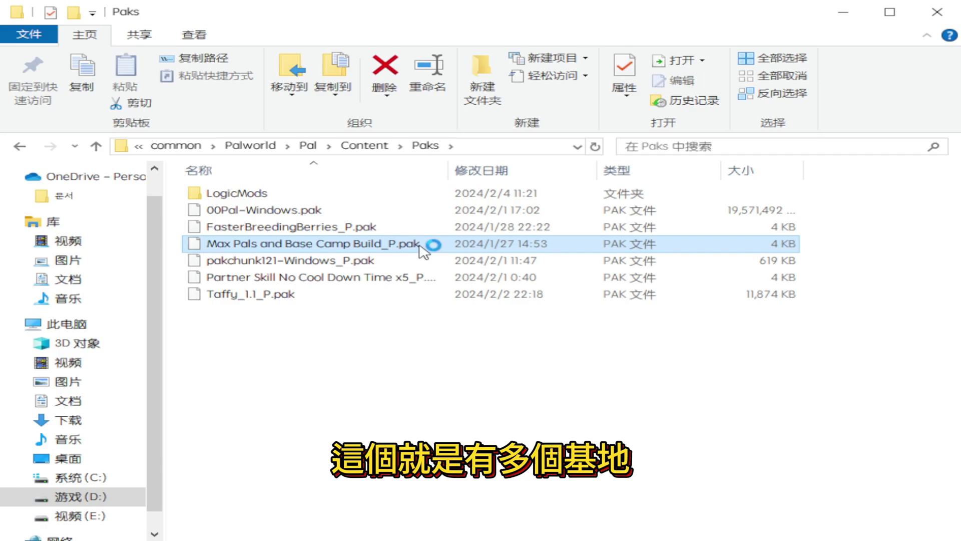
pyautogui.click(404, 277)
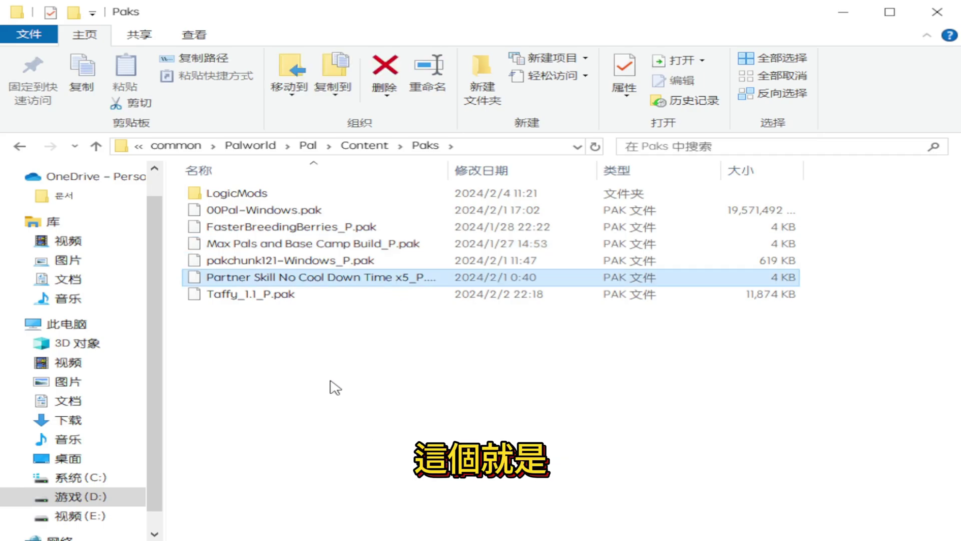
pyautogui.click(245, 282)
pyautogui.click(466, 344)
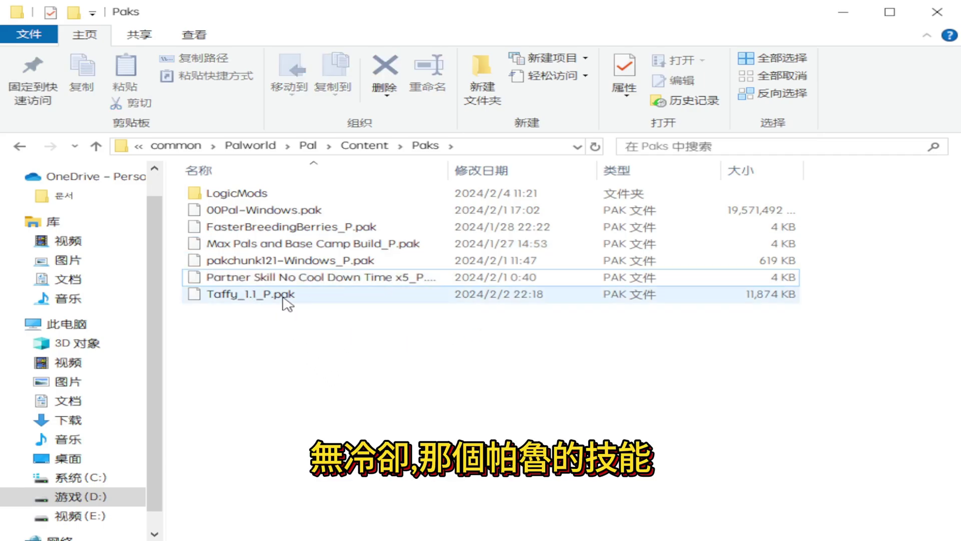
pyautogui.click(301, 294)
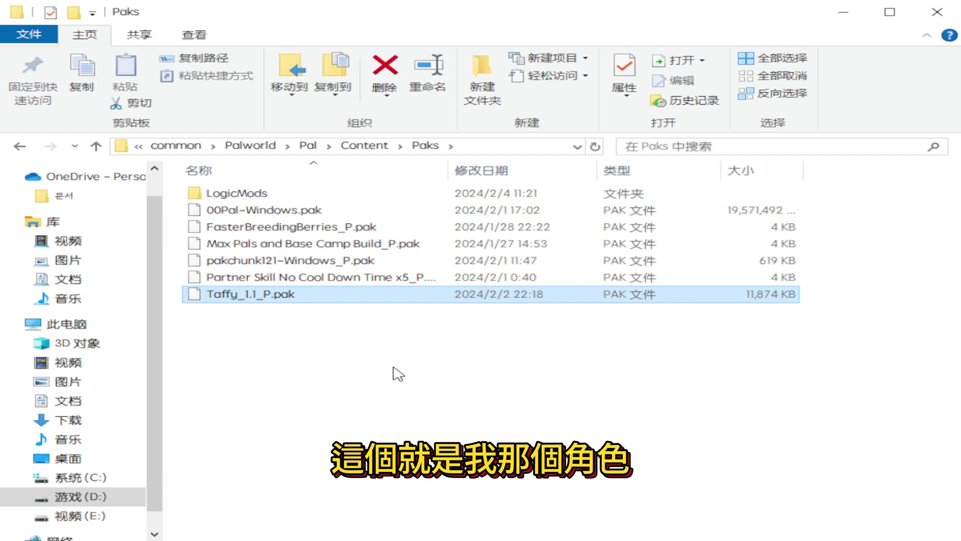
pyautogui.doubleClick(260, 193)
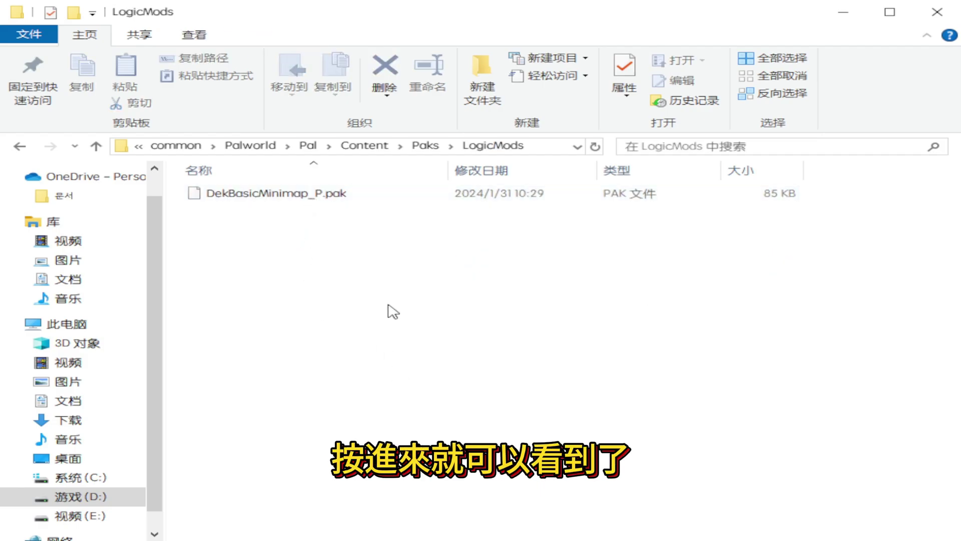